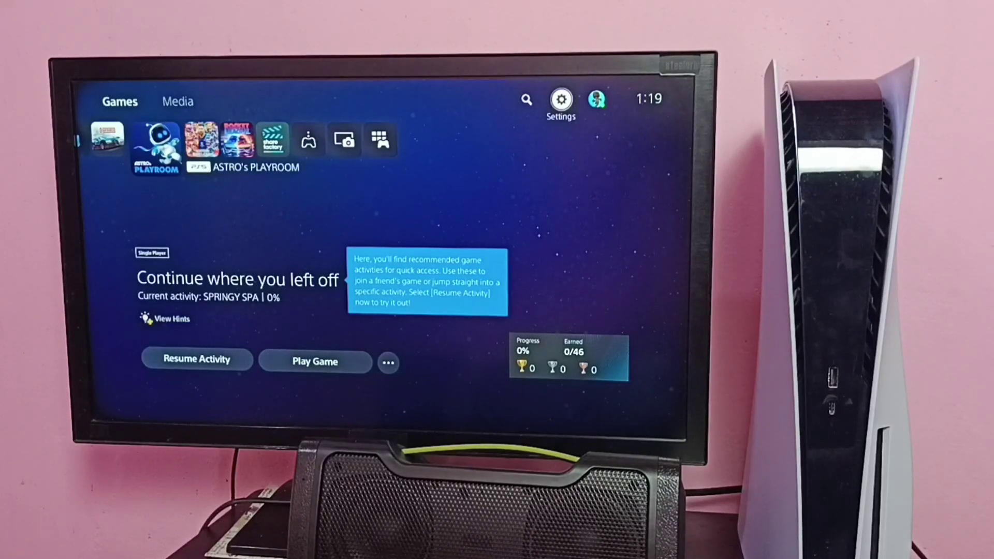
Go to Settings > Network > View Connection Status, showing Wi-Fi as on and connected.
key("Right")
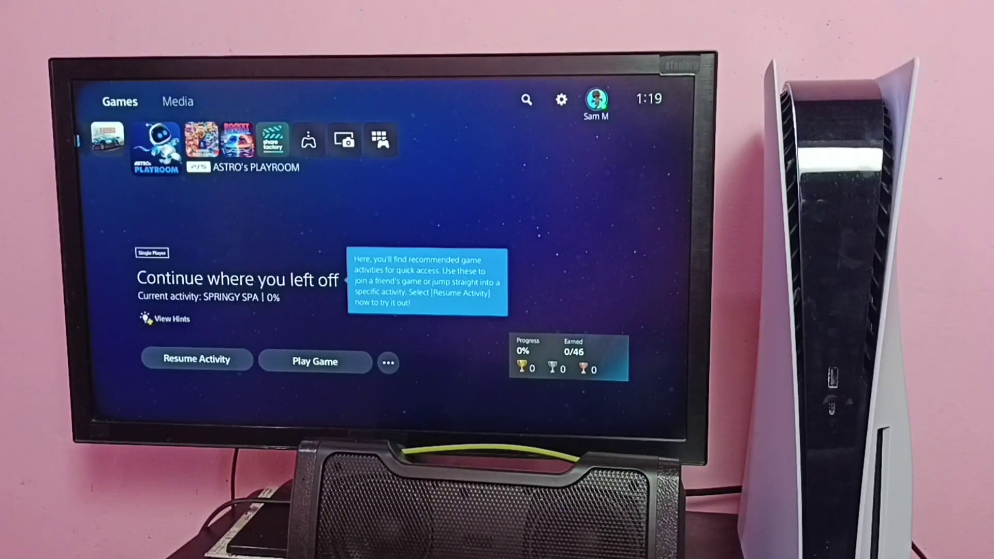
key("Left")
key("Left")
key("Right")
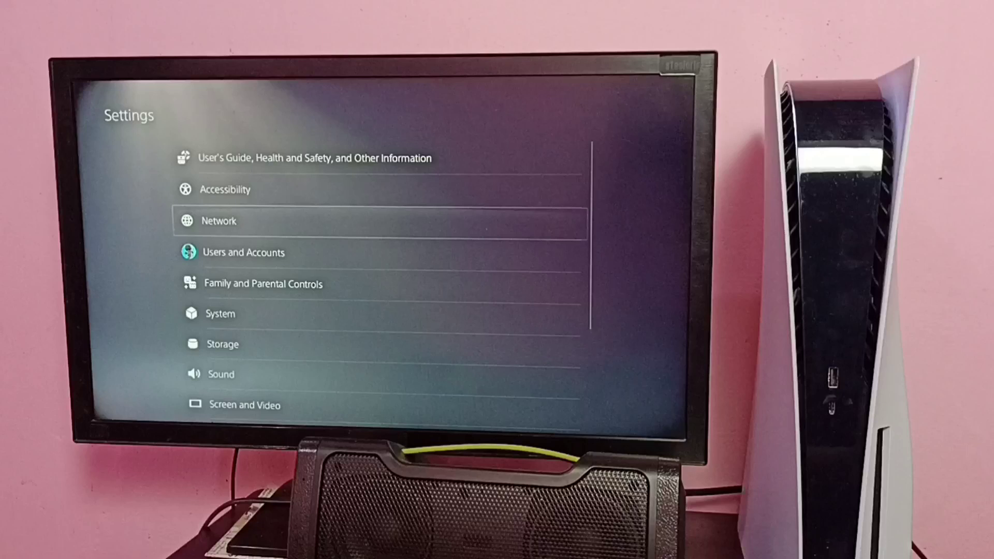
key("Up")
key("Return")
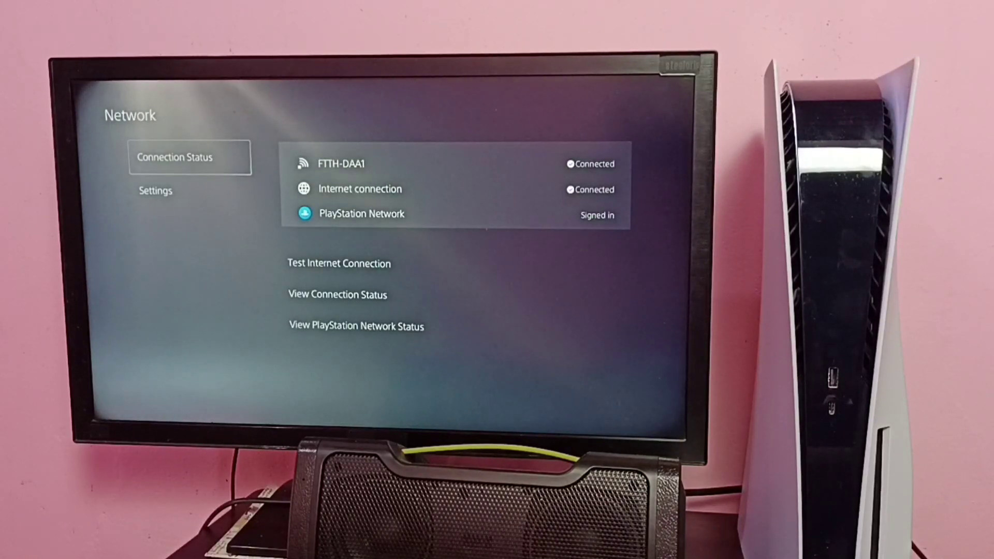
key("Right")
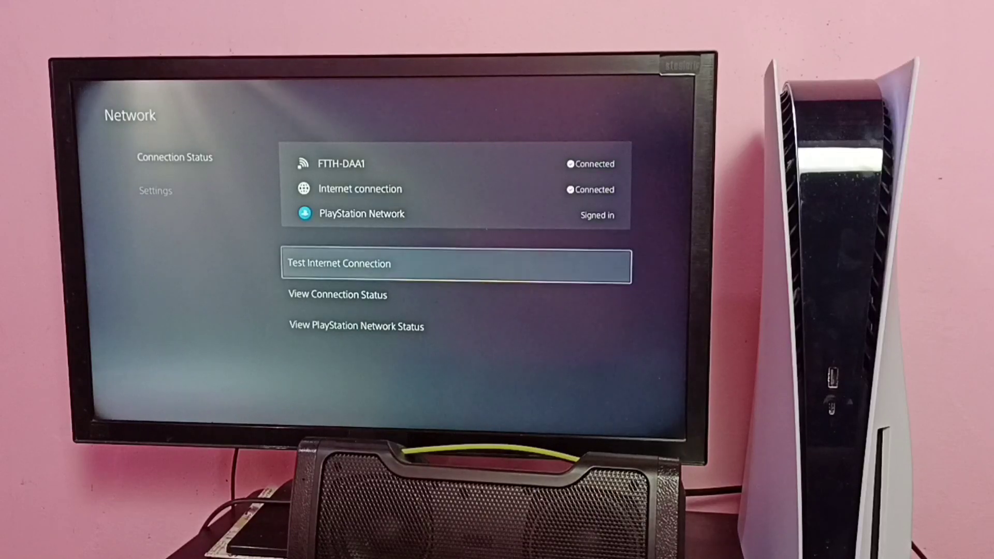
key("Down")
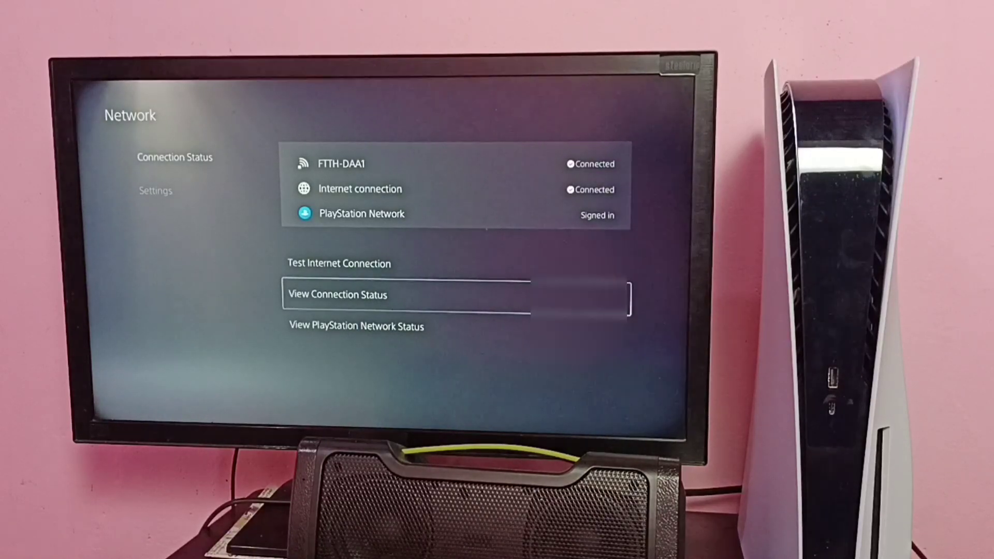
key("Return")
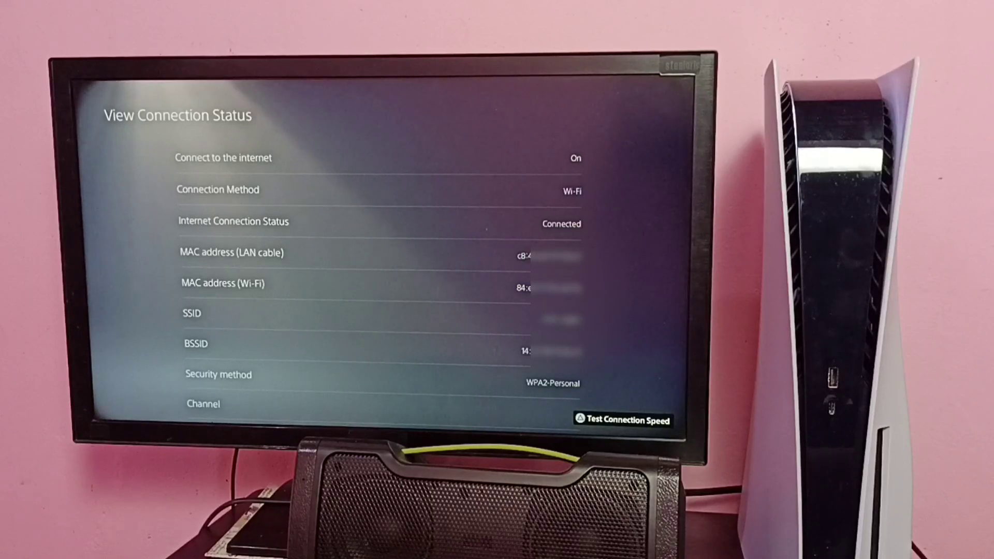
Scroll down to the IPv4 address 192.168.1.11 and primary DNS rows.
key("Down")
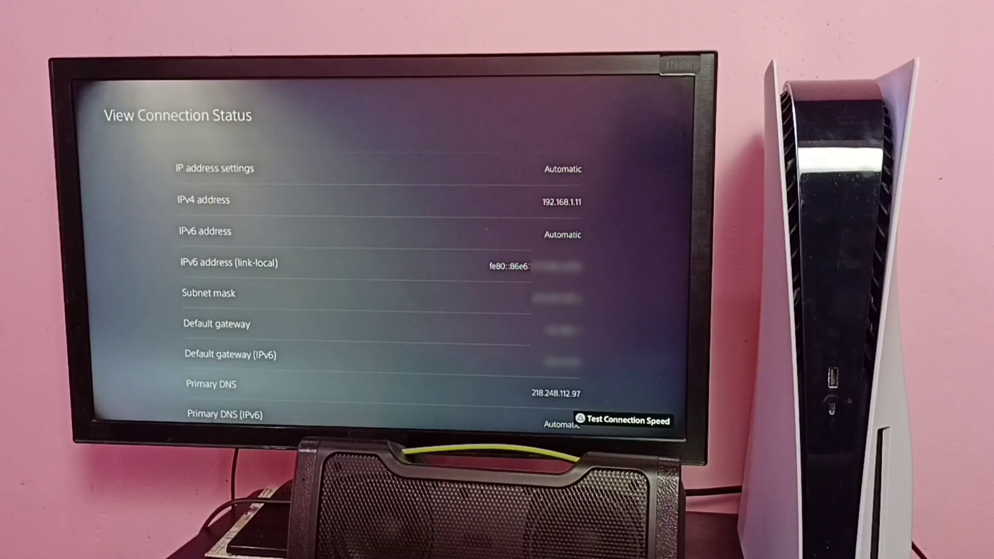
Back out to the home screen, reopen Settings and move down toward System.
key("Escape")
key("Escape")
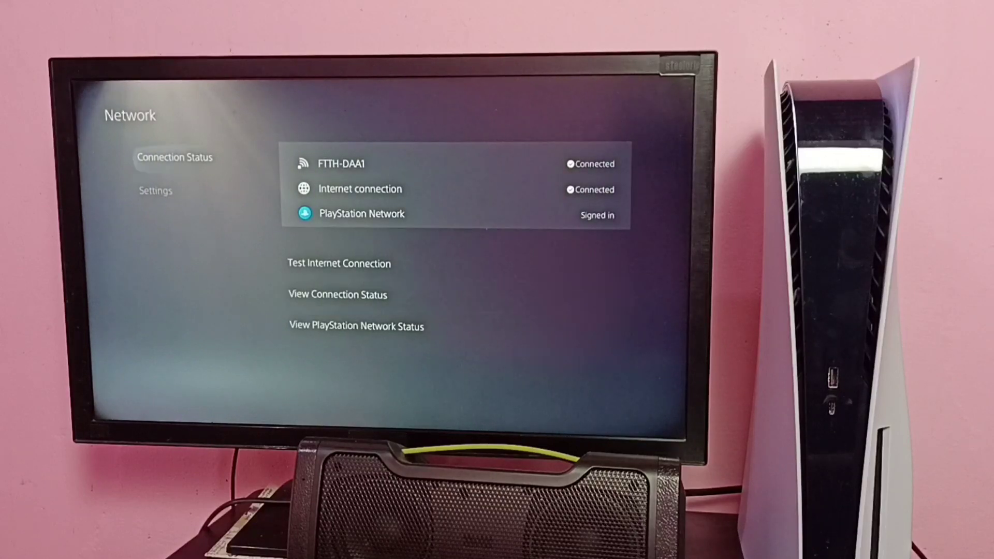
key("Escape")
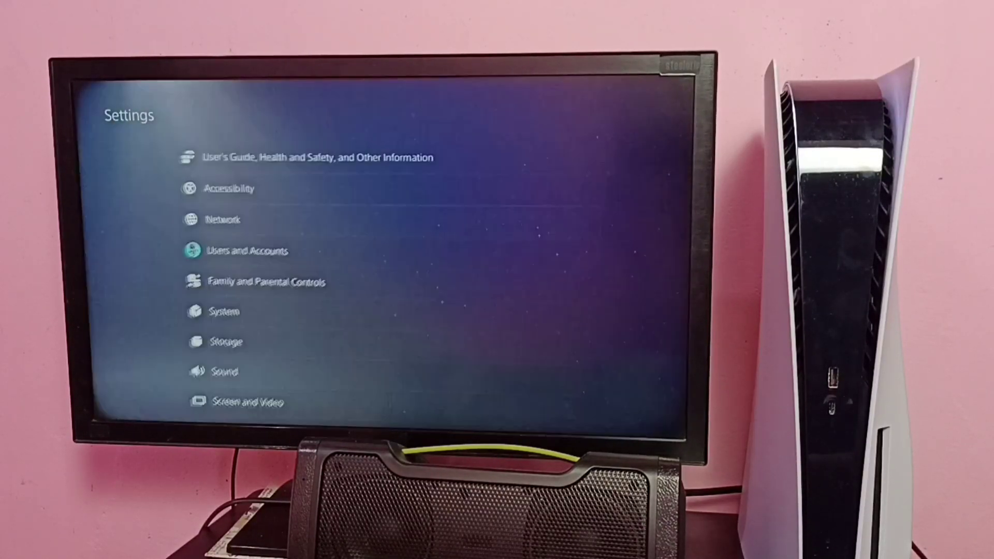
key("Escape")
key("Left")
key("Right")
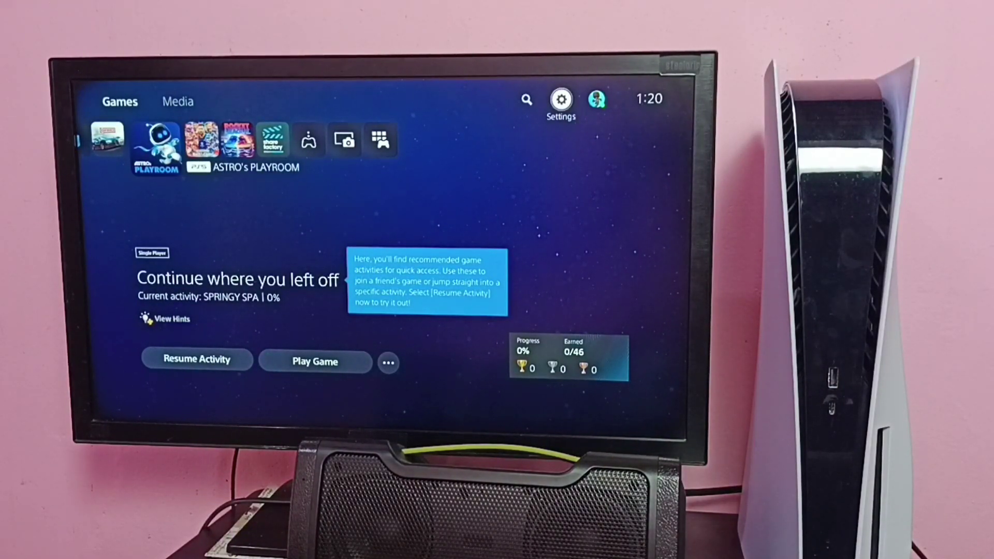
key("Return")
key("Down")
key("Down")
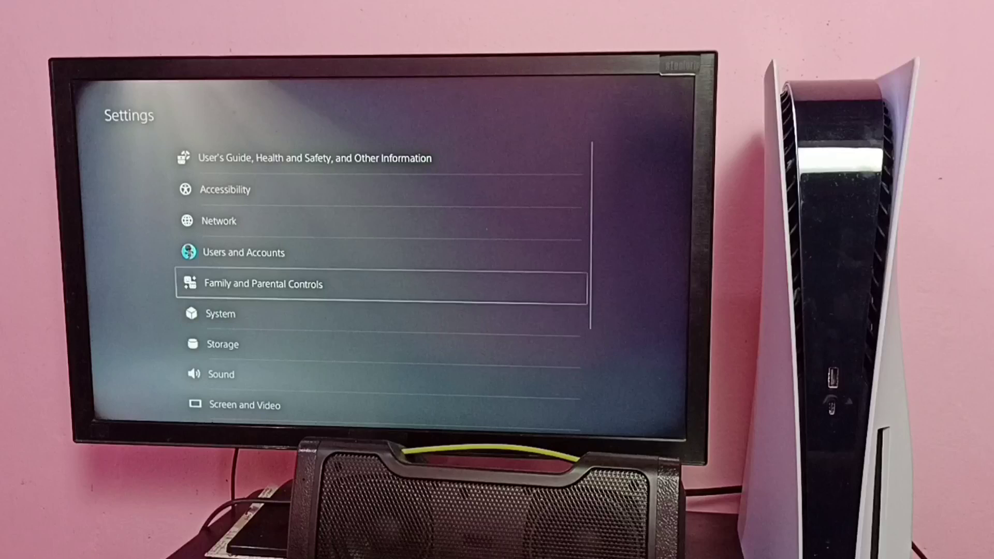
key("Down")
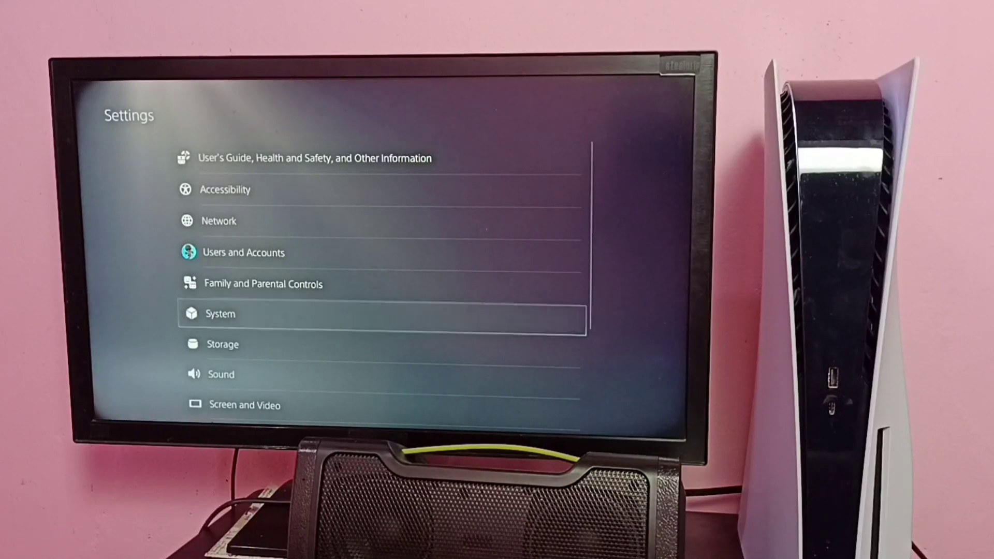
Open System settings and highlight Console Information under System Software.
key("Return")
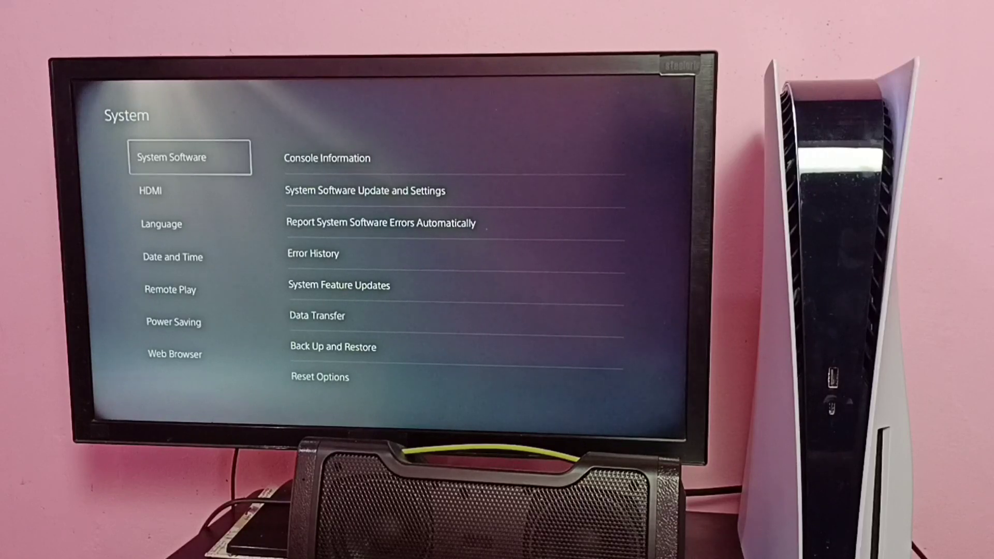
key("Right")
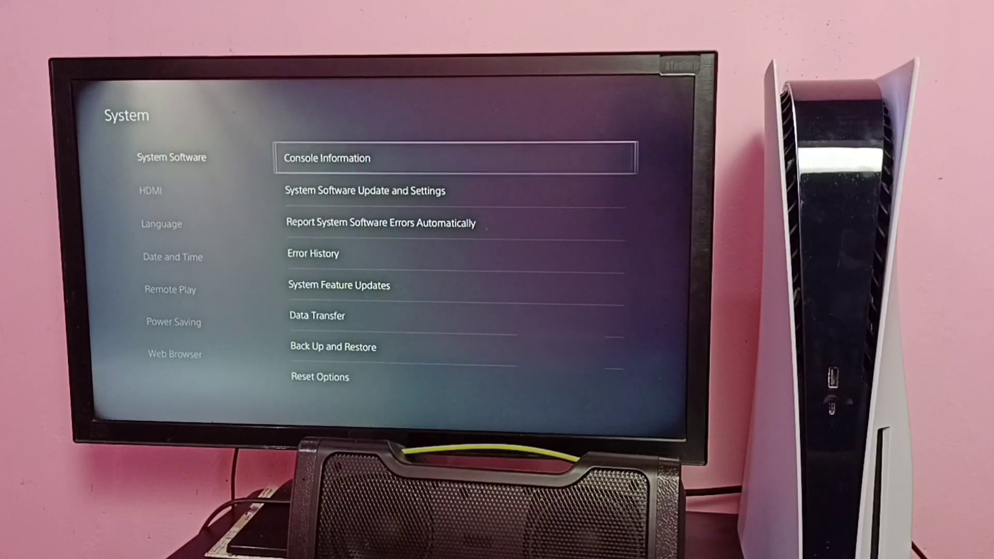
Open Console Information to view the software status, IPv4 address 192.168.1.11 and MAC addresses.
key("Return")
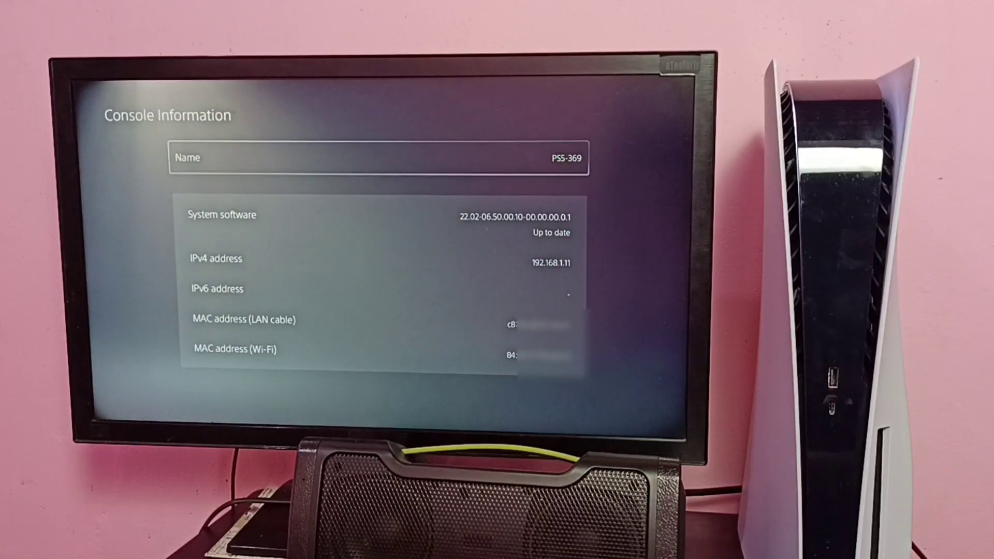